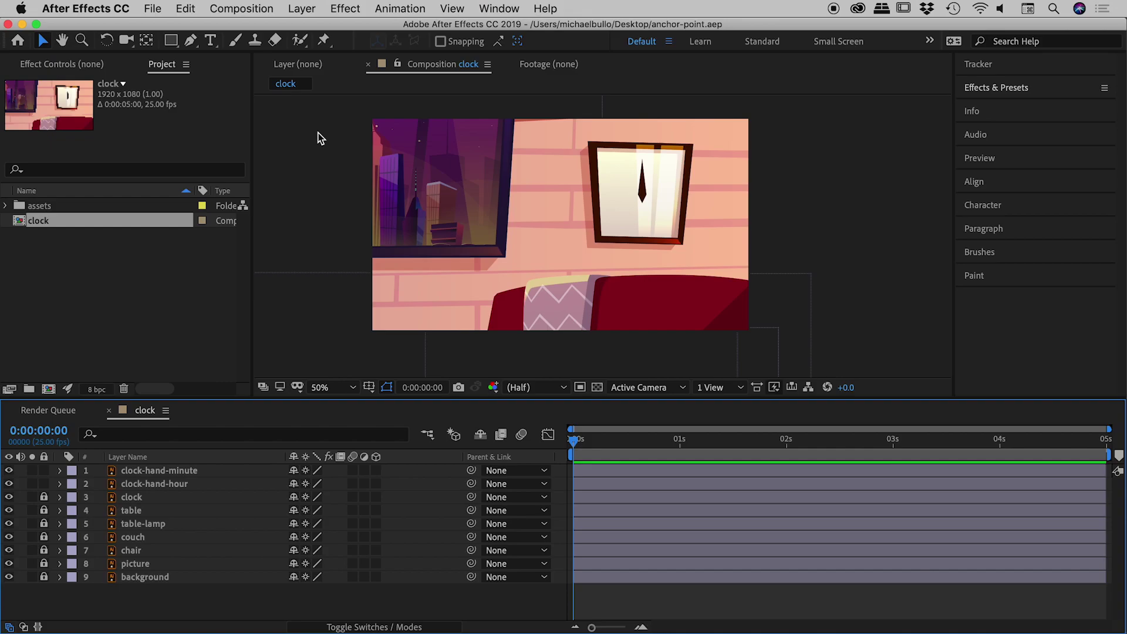
- Zoom to 100% on the clock, lock and hide clock-hand-hour, then select clock-hand-minute
{"action": "key", "text": "period"}
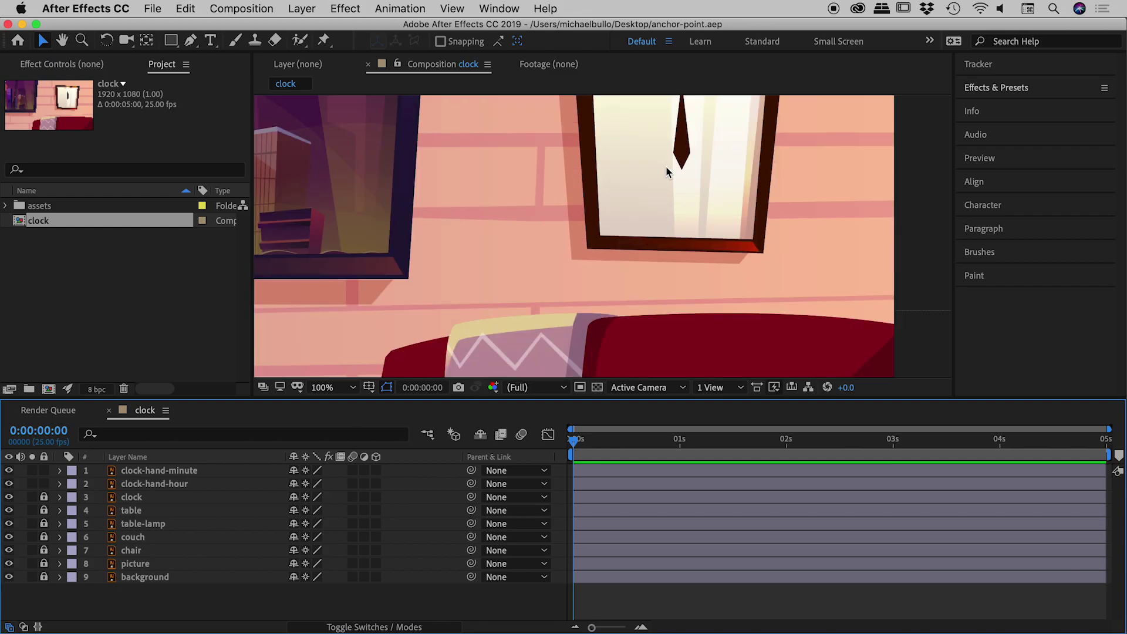
{"action": "key", "text": "space"}
{"action": "left_click_drag", "start_coordinate": [778, 164], "coordinate": [688, 242]}
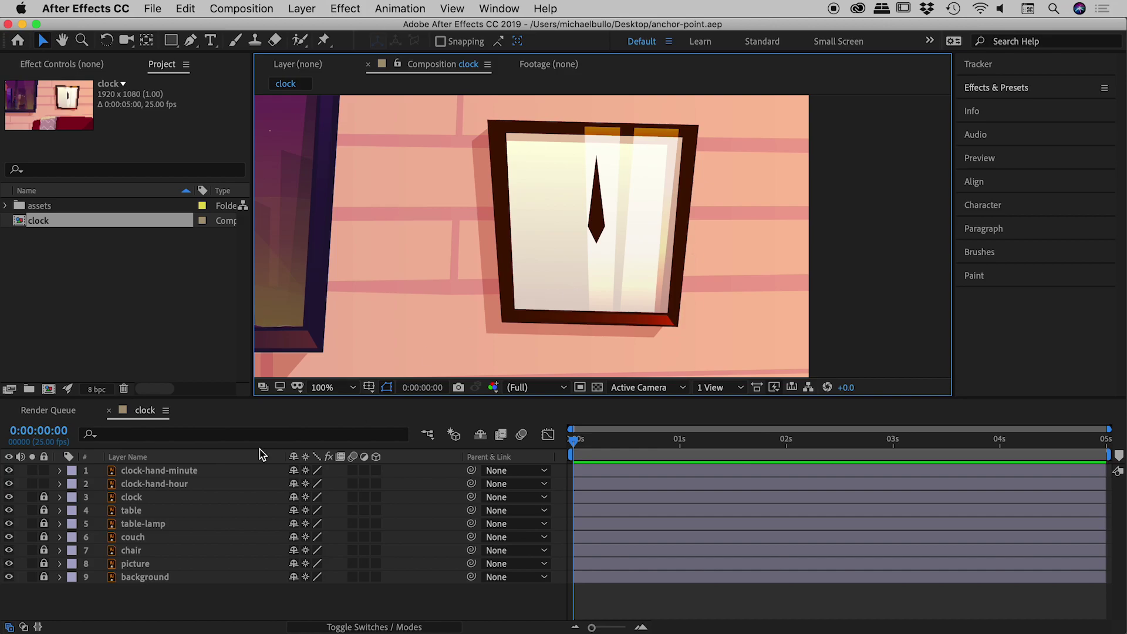
{"action": "left_click", "coordinate": [9, 471]}
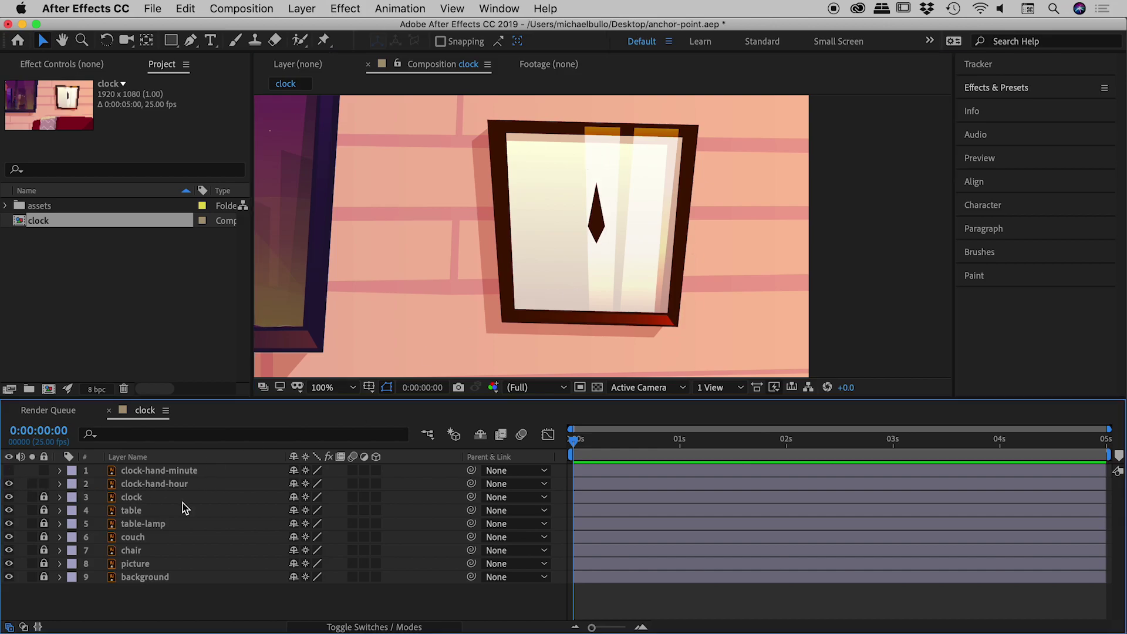
{"action": "left_click", "coordinate": [136, 486]}
{"action": "left_click", "coordinate": [44, 483]}
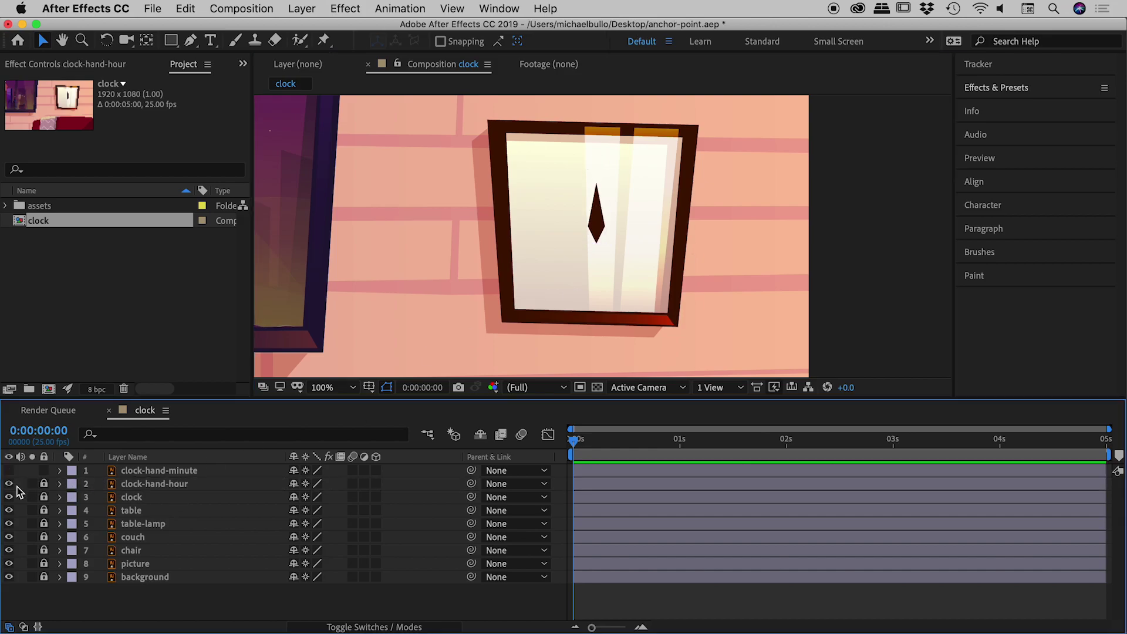
{"action": "left_click", "coordinate": [10, 485]}
{"action": "left_click", "coordinate": [9, 470]}
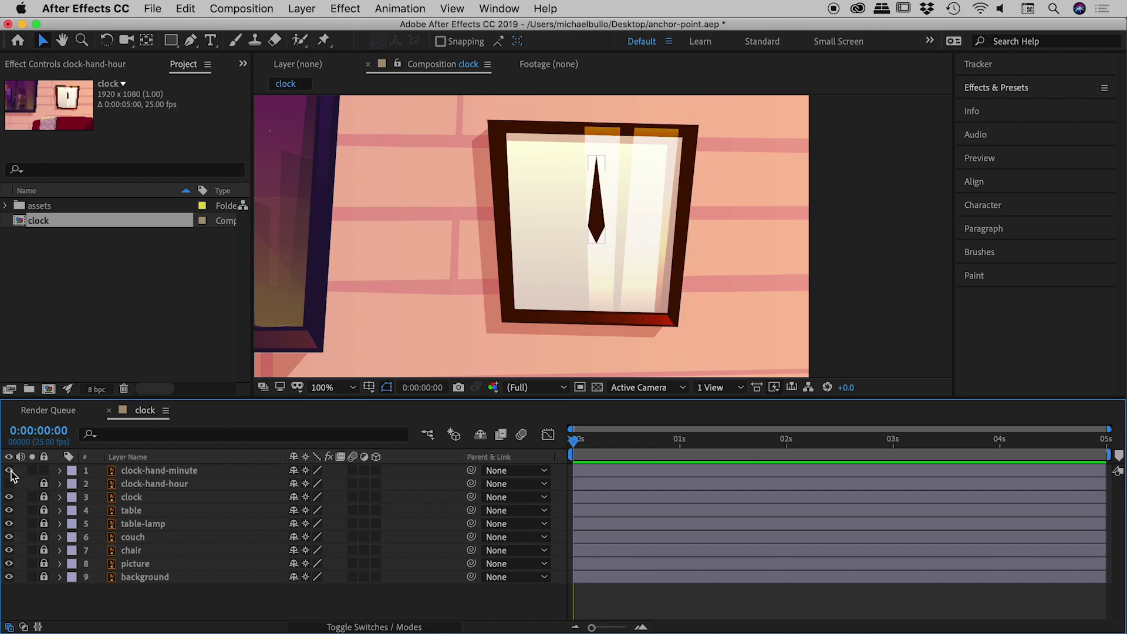
{"action": "left_click", "coordinate": [177, 470]}
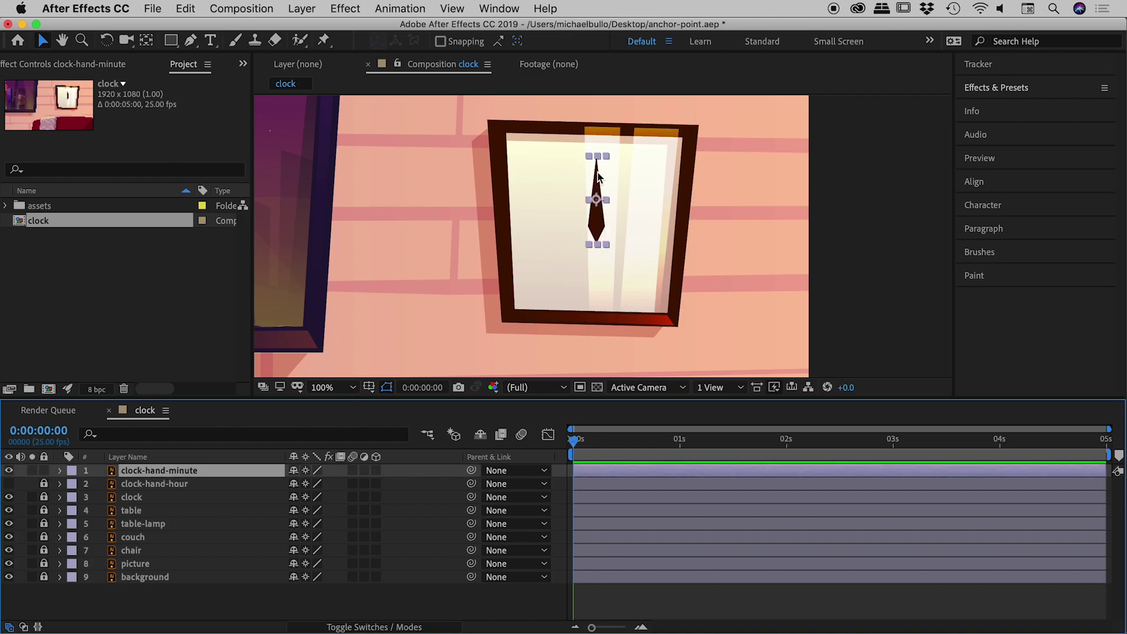
- Zoom in, show the minute hand's Rotation, test-spin it, and undo back to 0°
{"action": "scroll", "coordinate": [643, 151], "scroll_direction": "up", "scroll_amount": 2}
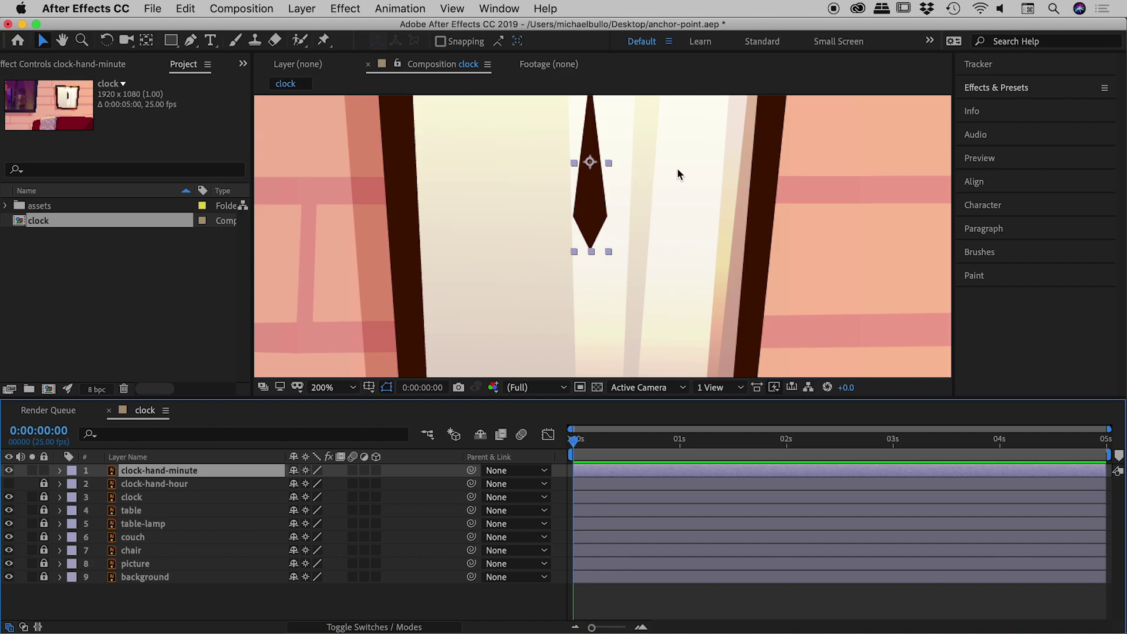
{"action": "left_click_drag", "start_coordinate": [679, 173], "coordinate": [690, 241]}
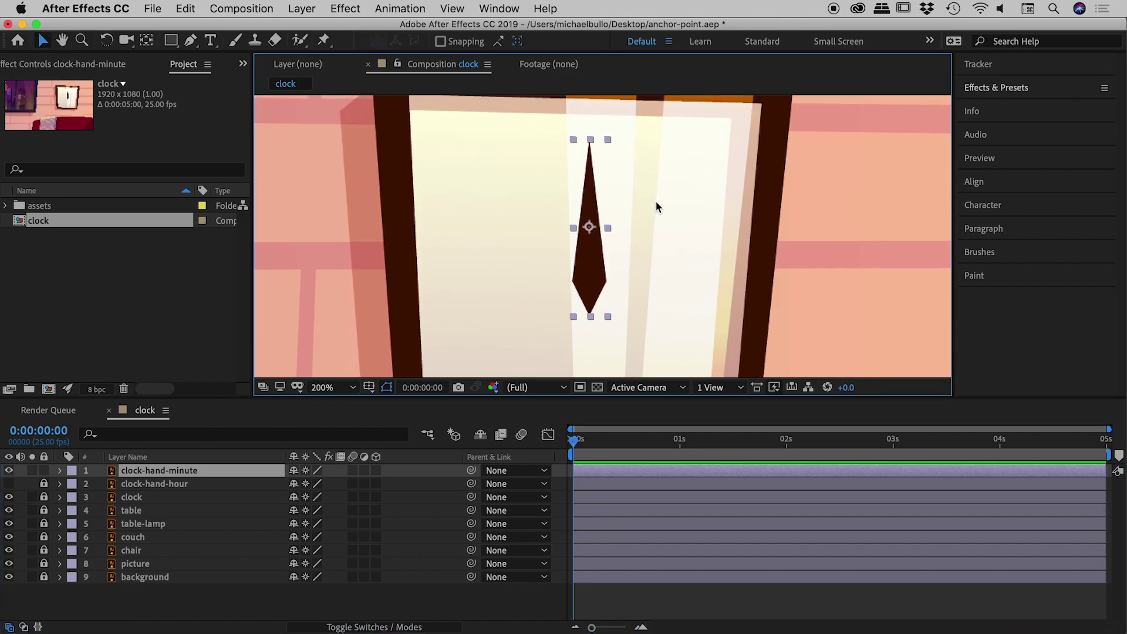
{"action": "key", "text": "r"}
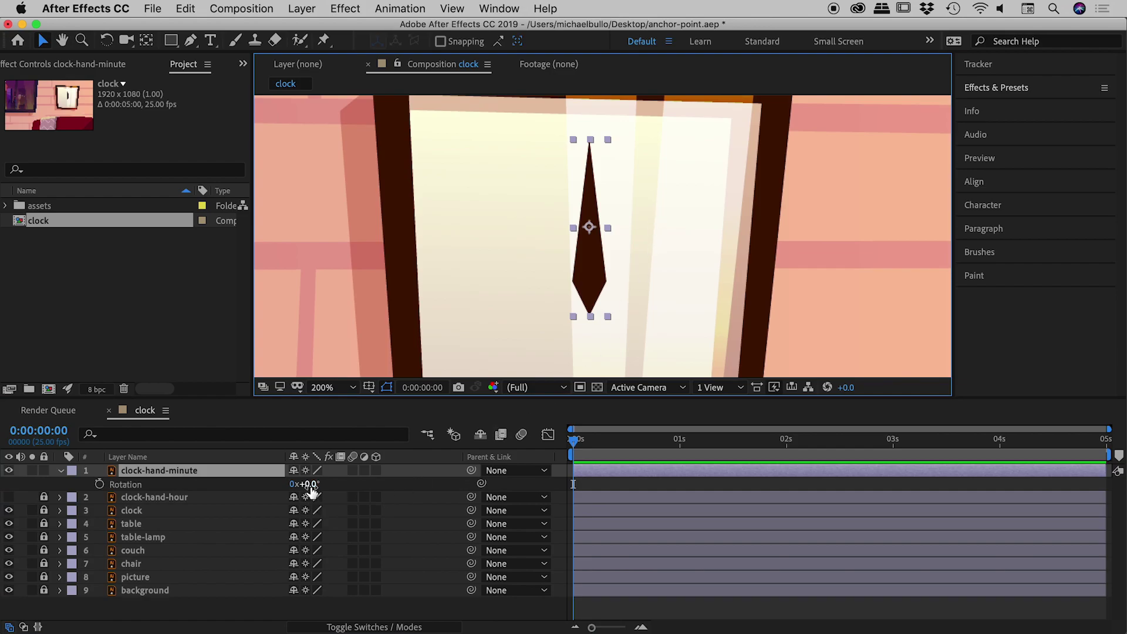
{"action": "left_click_drag", "start_coordinate": [307, 484], "coordinate": [348, 490]}
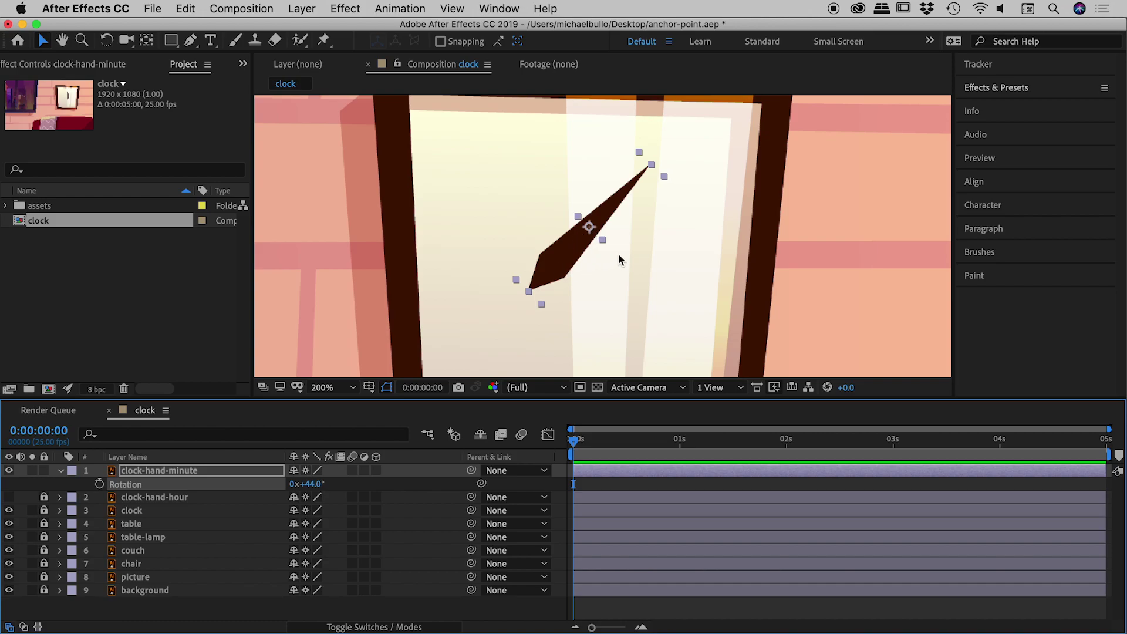
{"action": "key", "text": "super+z"}
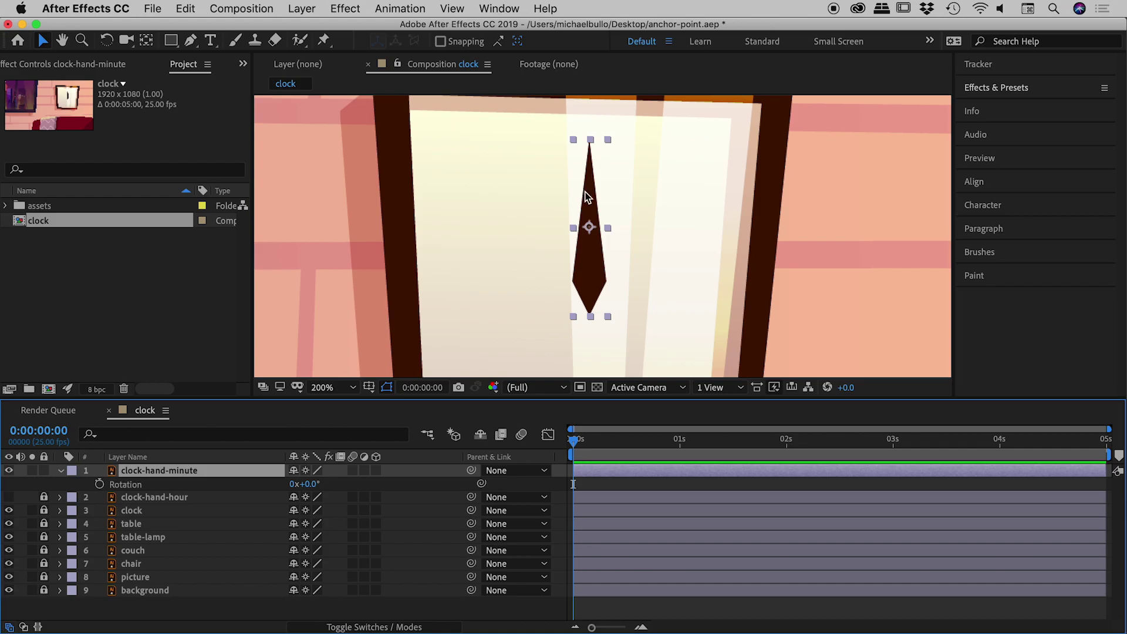
- Expand the minute hand's Transform, trial-scrub Anchor Point Y and Position Y, then undo both changes
{"action": "left_click", "coordinate": [61, 471]}
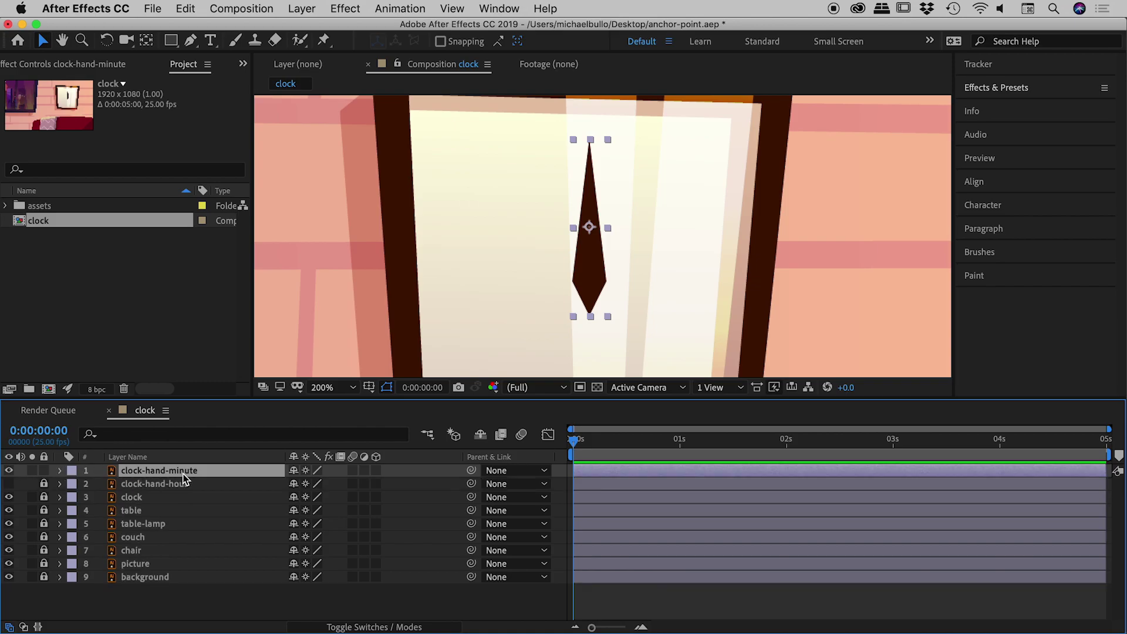
{"action": "left_click", "coordinate": [61, 473]}
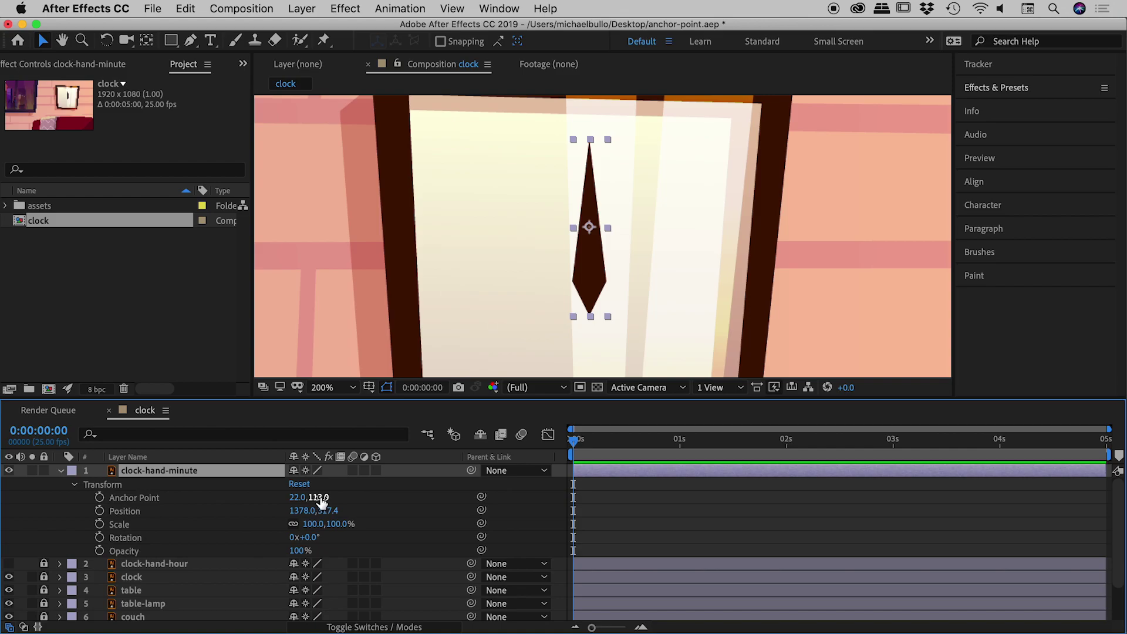
{"action": "left_click_drag", "start_coordinate": [321, 498], "coordinate": [382, 490]}
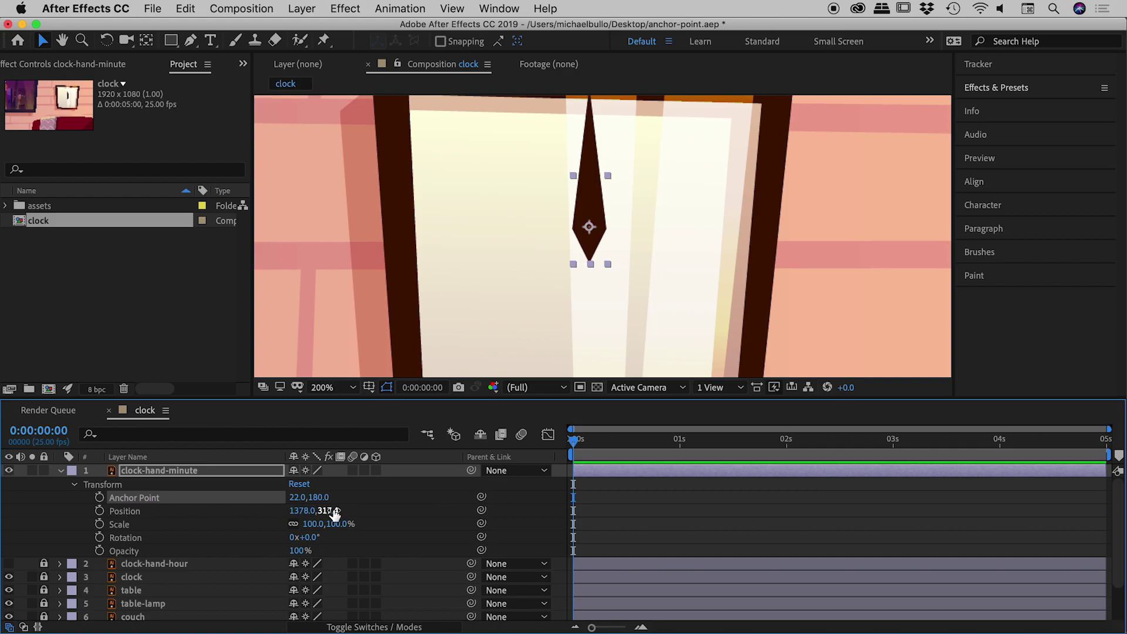
{"action": "left_click_drag", "start_coordinate": [326, 510], "coordinate": [392, 506]}
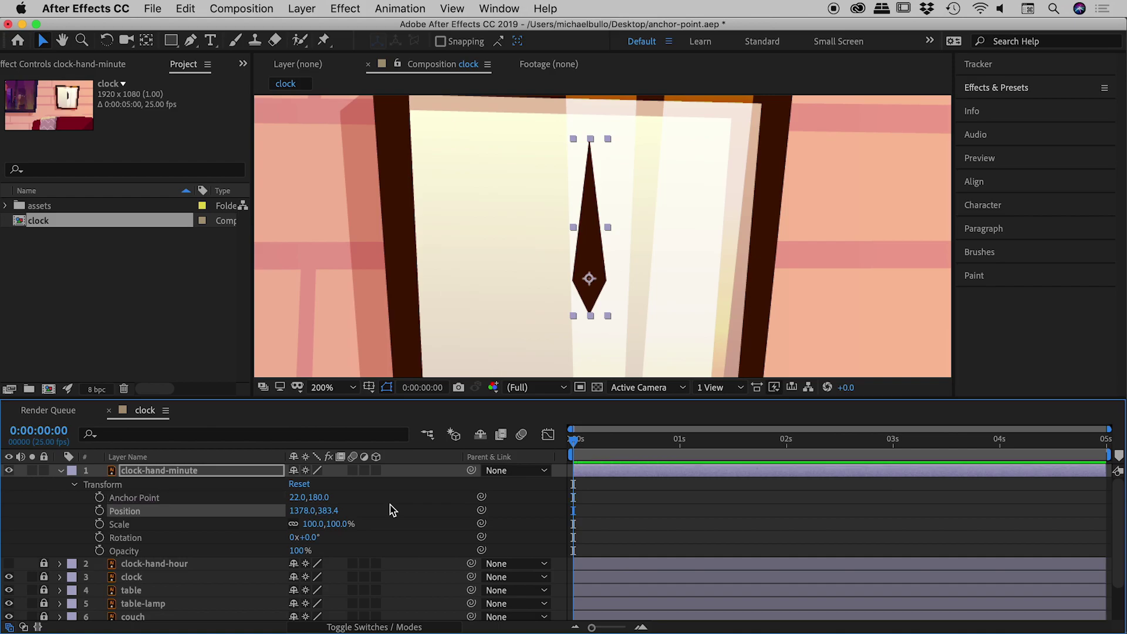
{"action": "key", "text": "super+z"}
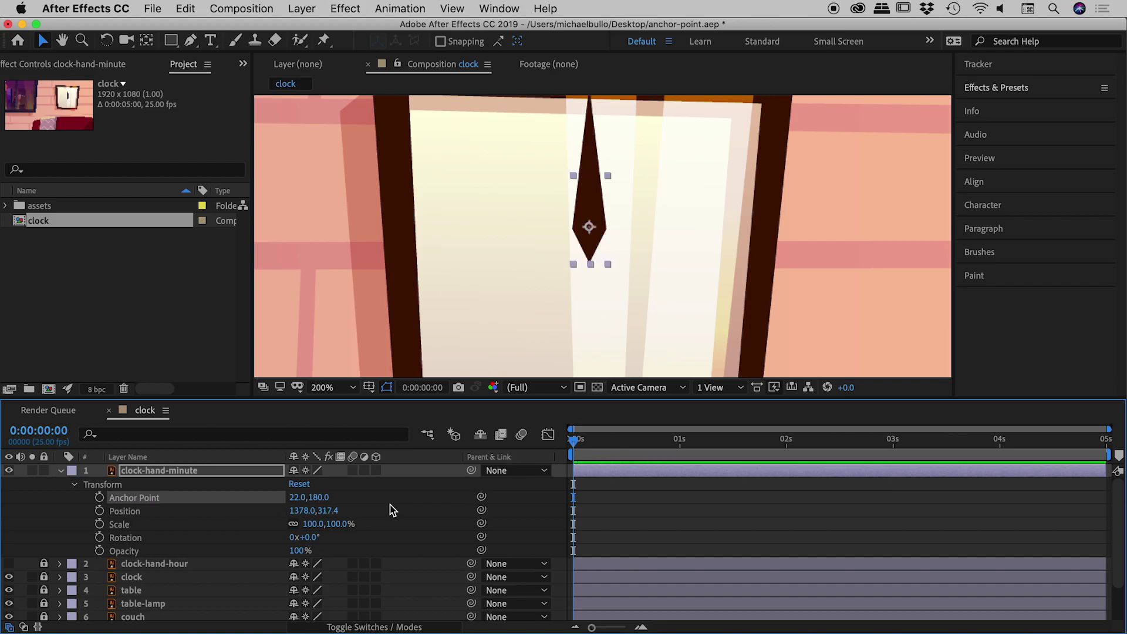
{"action": "key", "text": "super+z"}
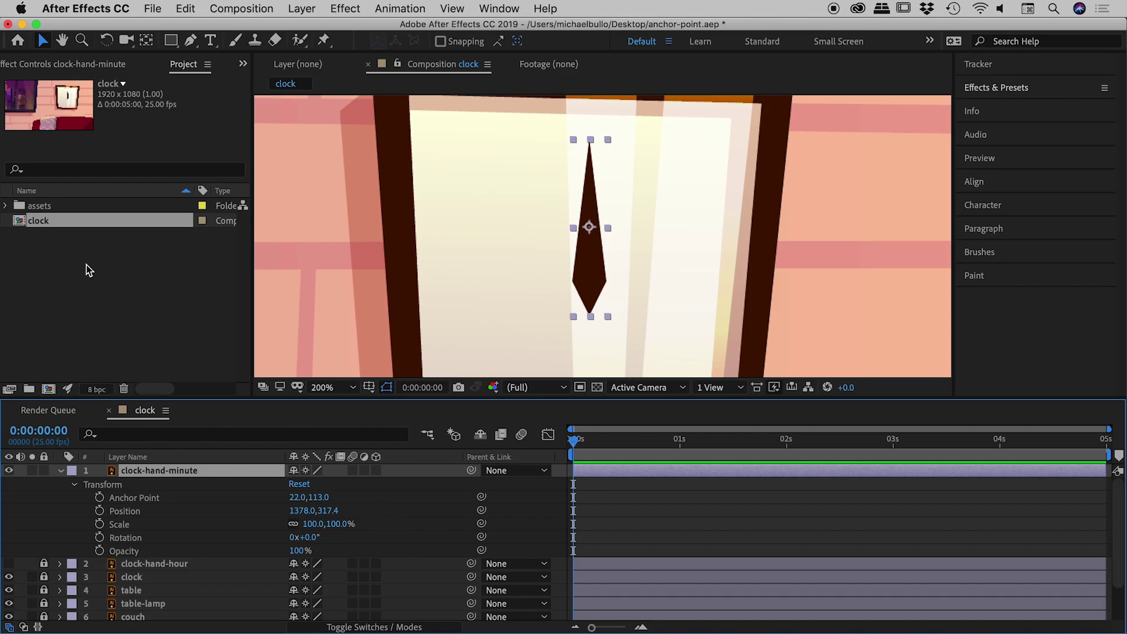
- Trial-drag the minute hand's anchor point down with the Pan Behind tool, then undo it
{"action": "left_click", "coordinate": [42, 41]}
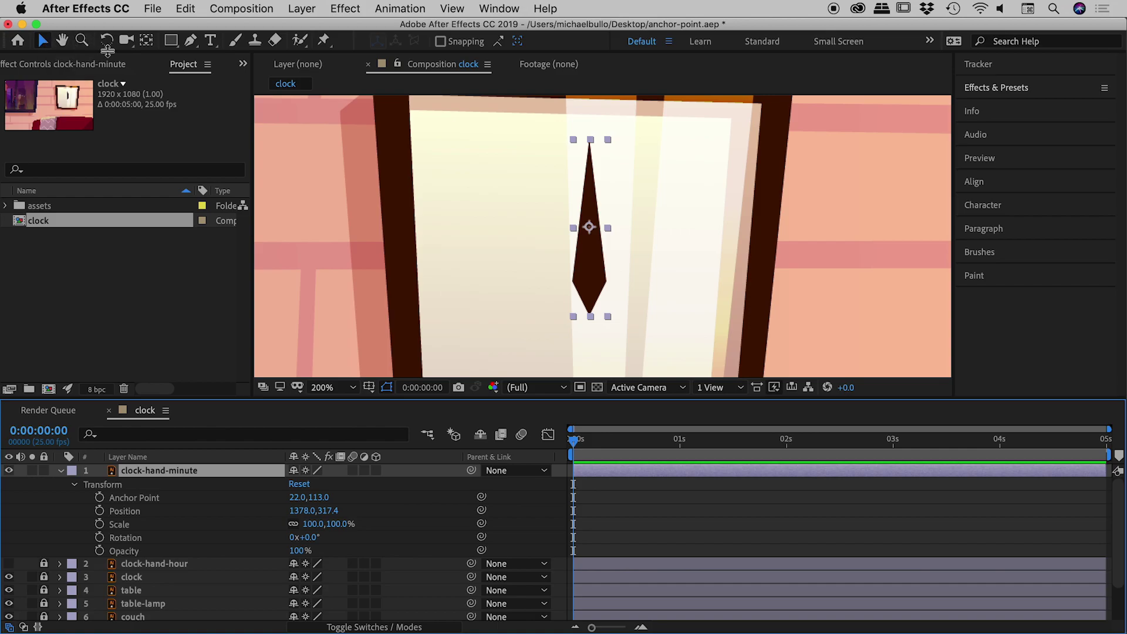
{"action": "left_click", "coordinate": [147, 42]}
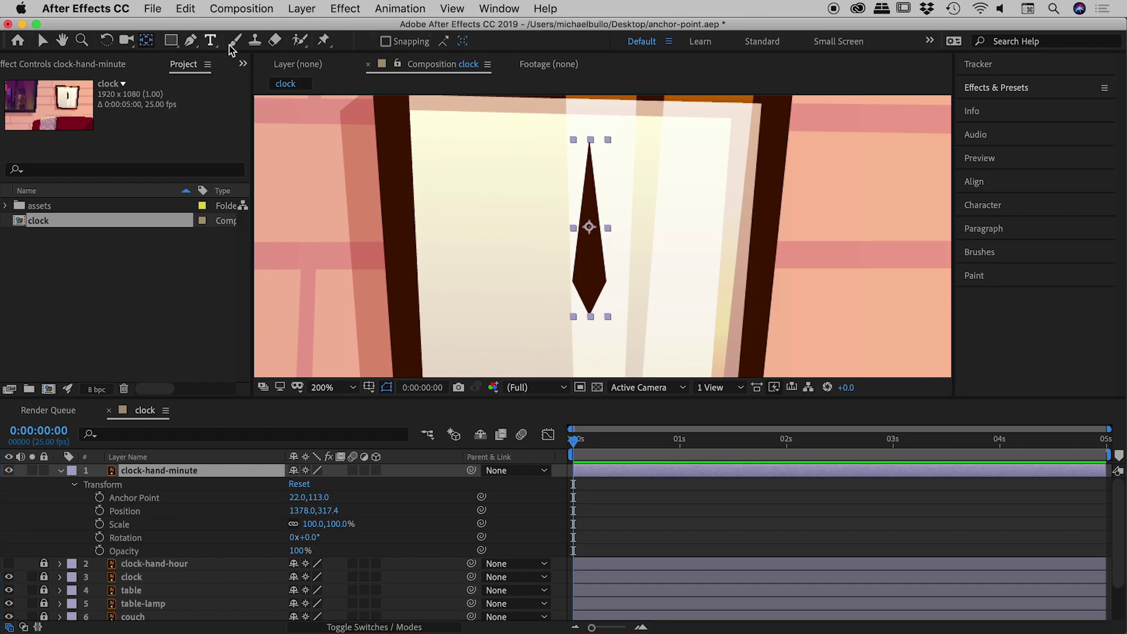
{"action": "left_click_drag", "start_coordinate": [590, 229], "coordinate": [590, 280]}
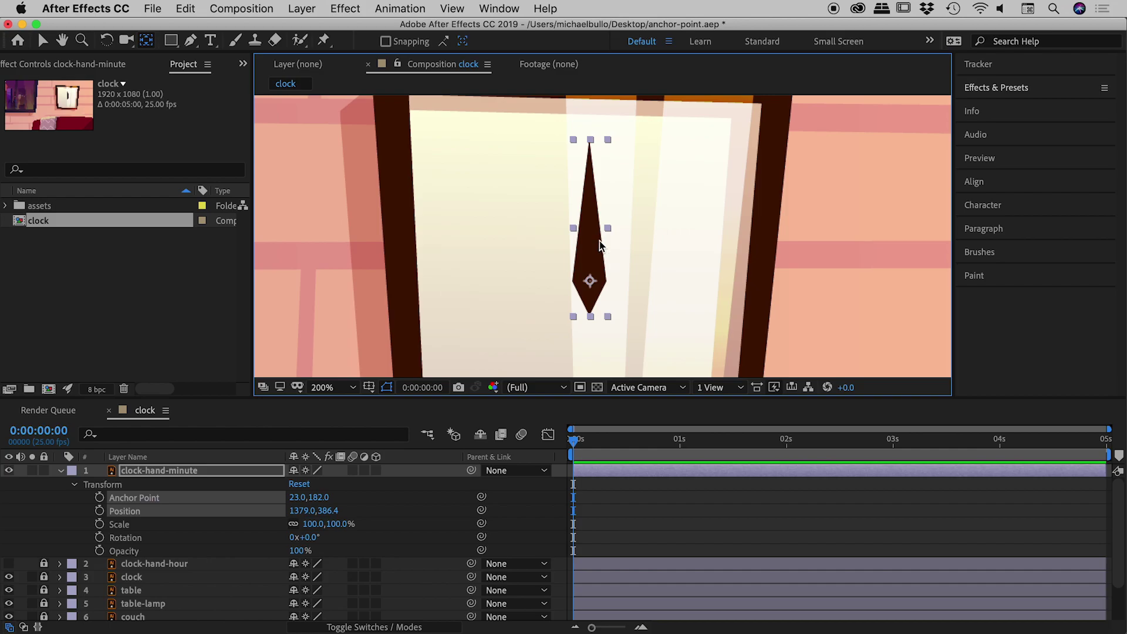
{"action": "key", "text": "super+alt+Home"}
- Pan up along the minute hand and show rulers around the composition view
{"action": "scroll", "coordinate": [599, 241], "scroll_direction": "up", "scroll_amount": 2}
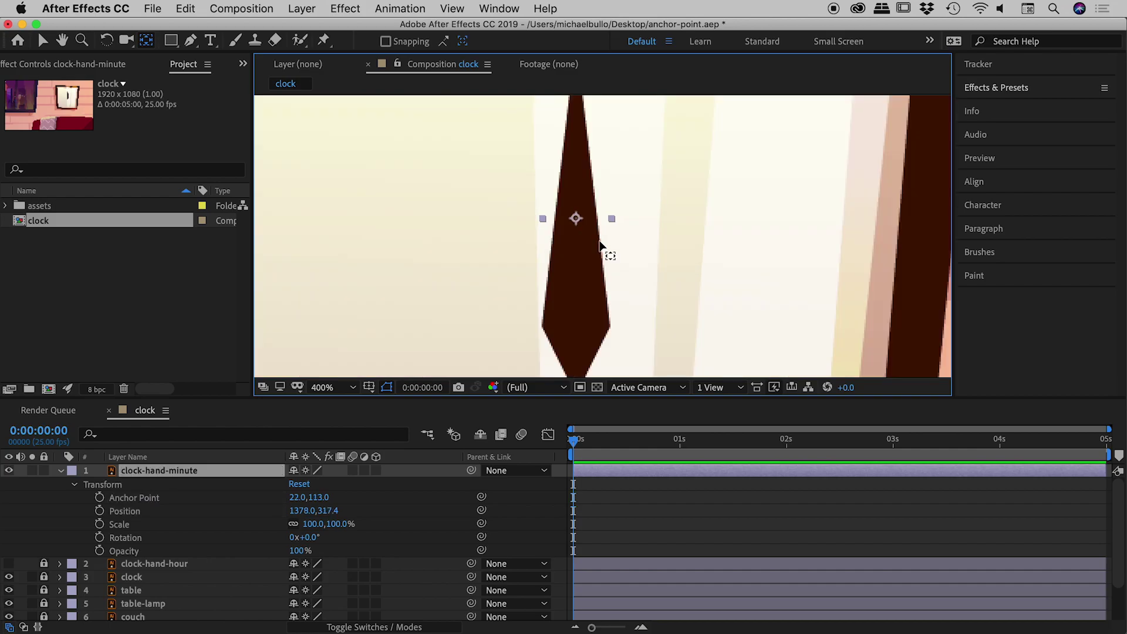
{"action": "key", "text": "h"}
{"action": "left_click_drag", "start_coordinate": [607, 270], "coordinate": [617, 209]}
{"action": "key", "text": "v"}
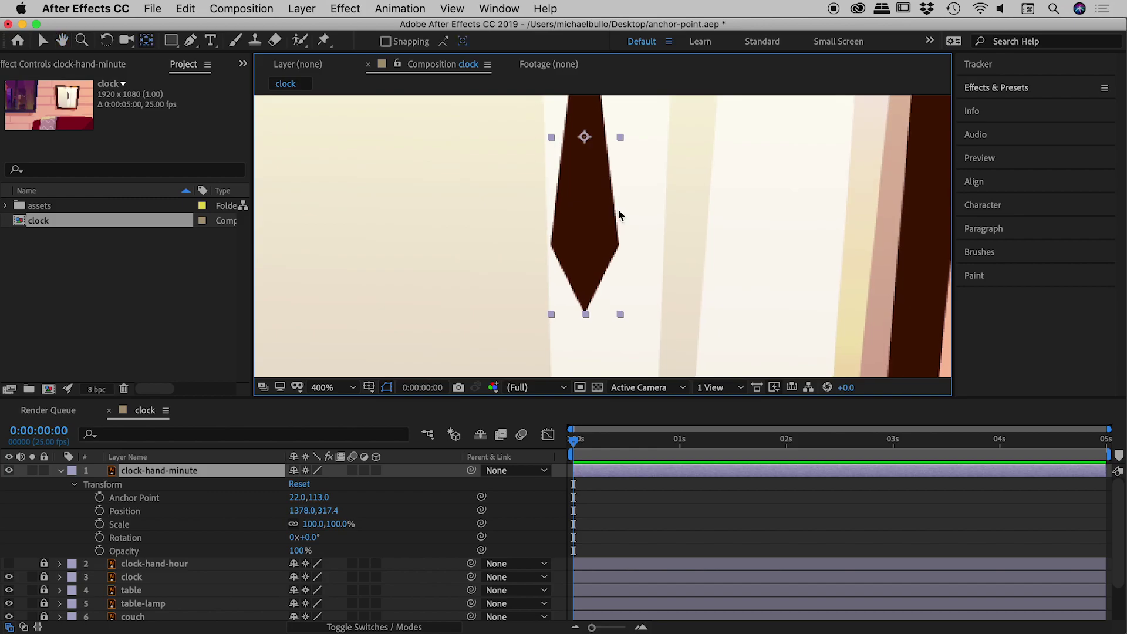
{"action": "key", "text": "super+r"}
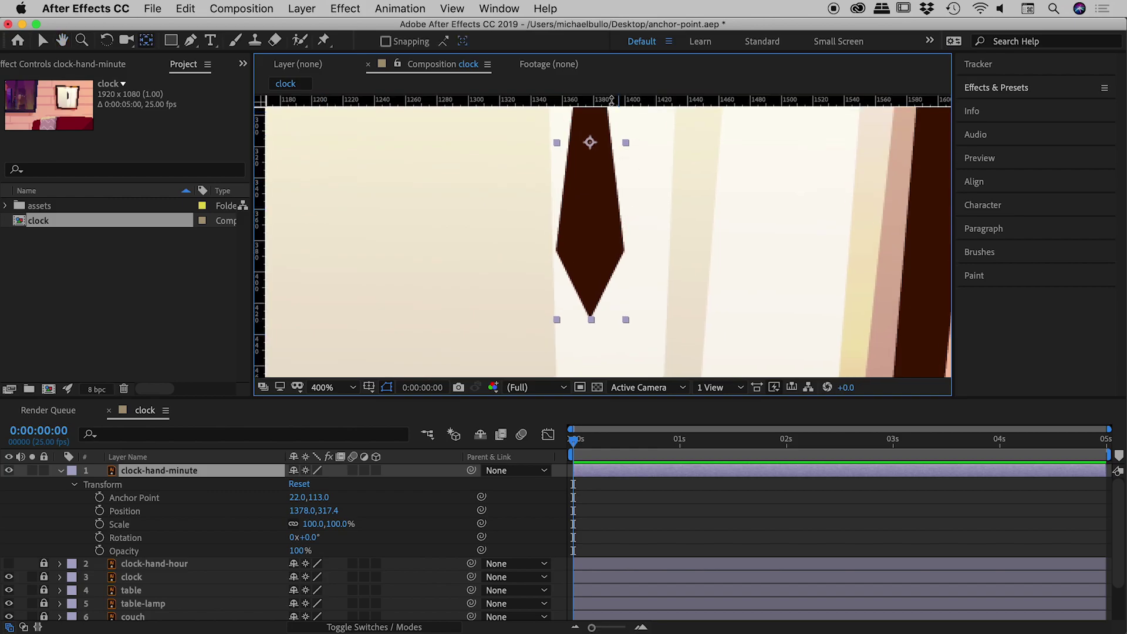
- Drag horizontal and vertical guides to the clock centre and lock the guides
{"action": "left_click_drag", "start_coordinate": [612, 100], "coordinate": [611, 249]}
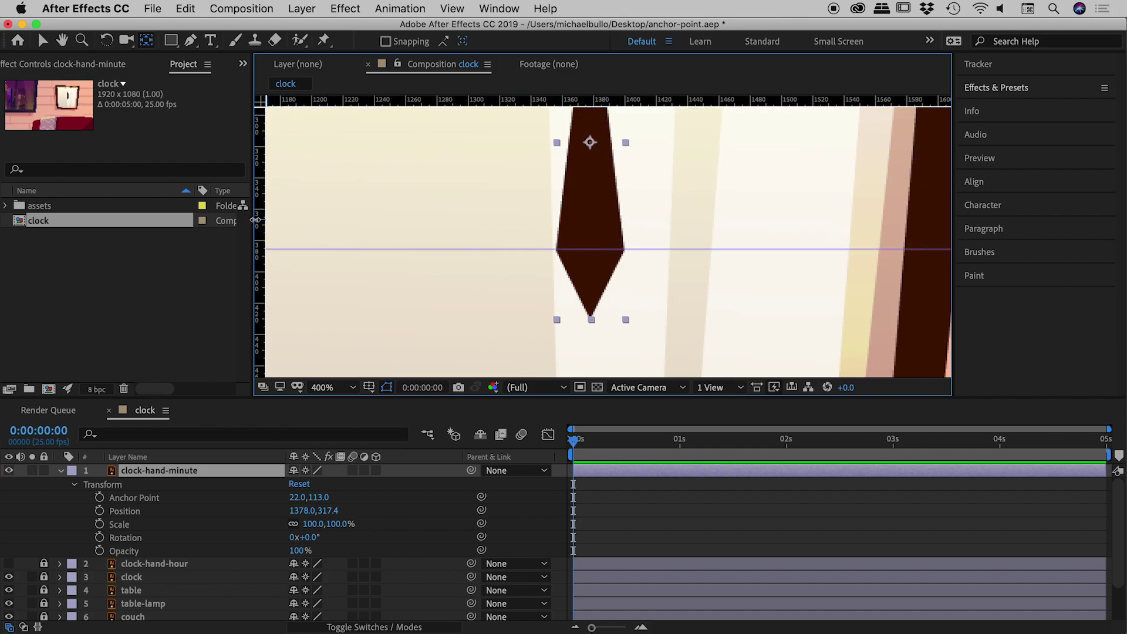
{"action": "left_click_drag", "start_coordinate": [256, 220], "coordinate": [590, 216]}
{"action": "left_click", "coordinate": [451, 7]}
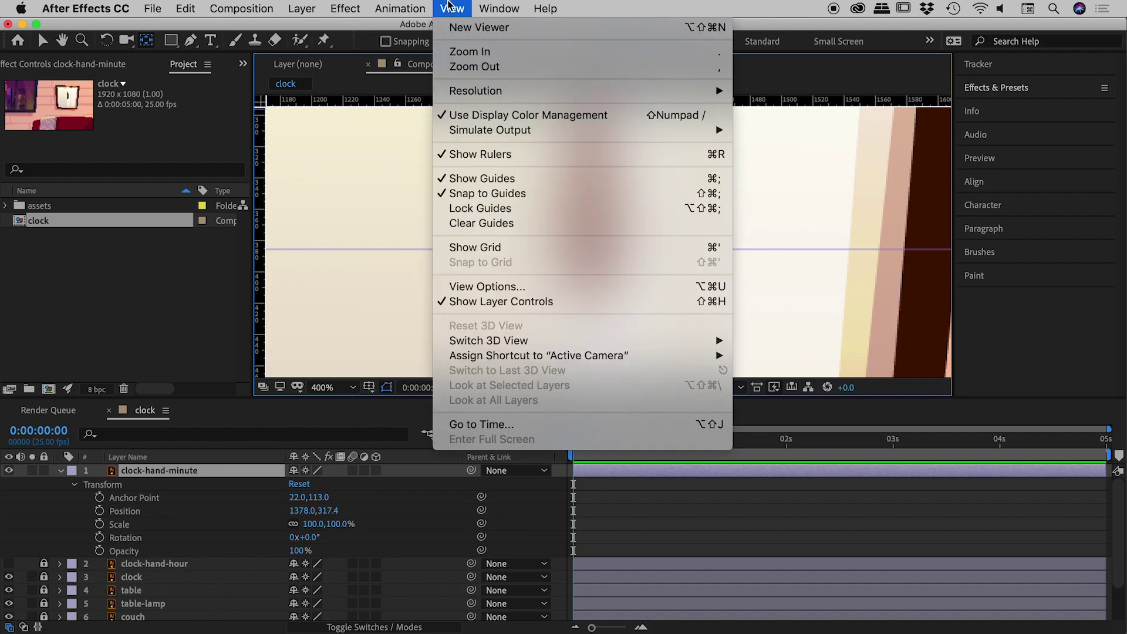
{"action": "left_click", "coordinate": [527, 210]}
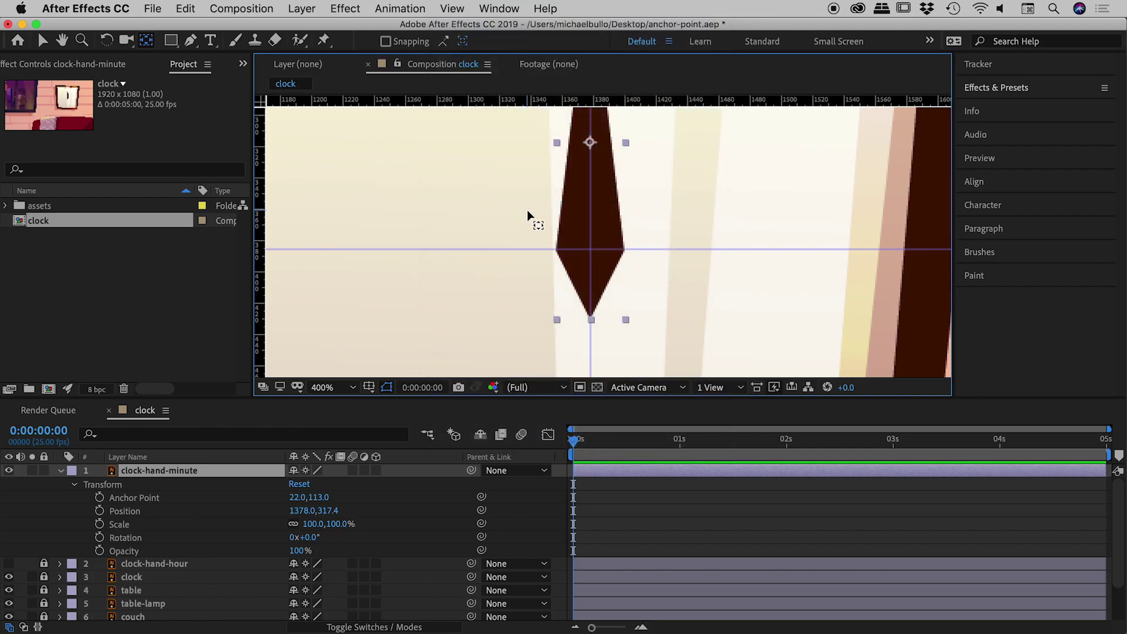
- Move the minute hand's anchor point to the guide intersection with the Pan Behind tool
{"action": "left_click", "coordinate": [149, 43]}
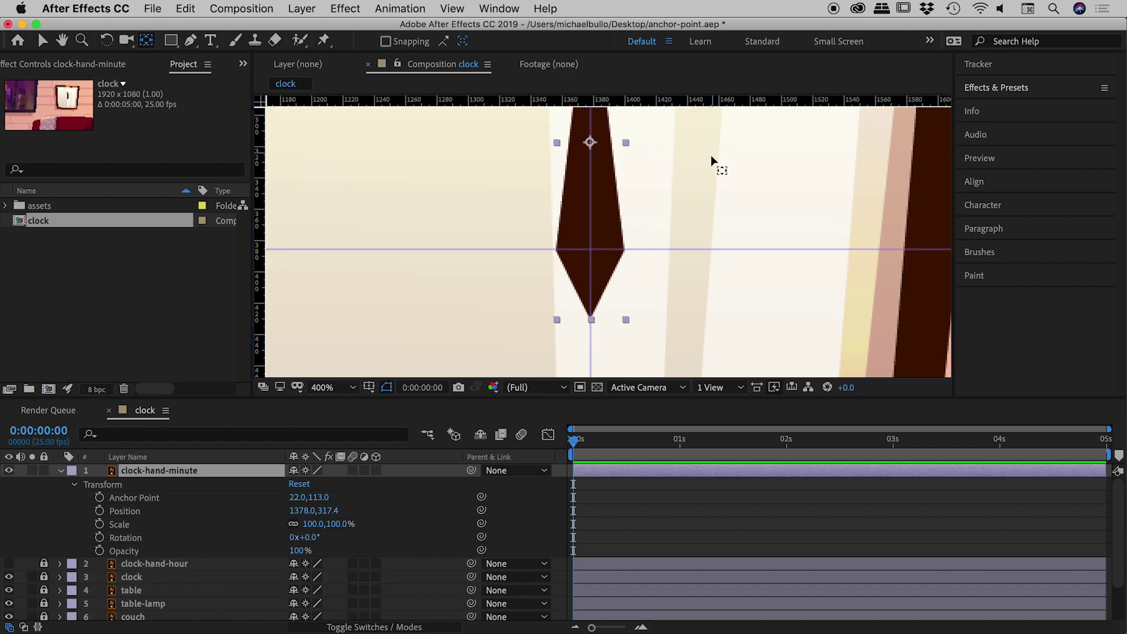
{"action": "left_click", "coordinate": [590, 142]}
{"action": "left_click_drag", "start_coordinate": [591, 143], "coordinate": [594, 250]}
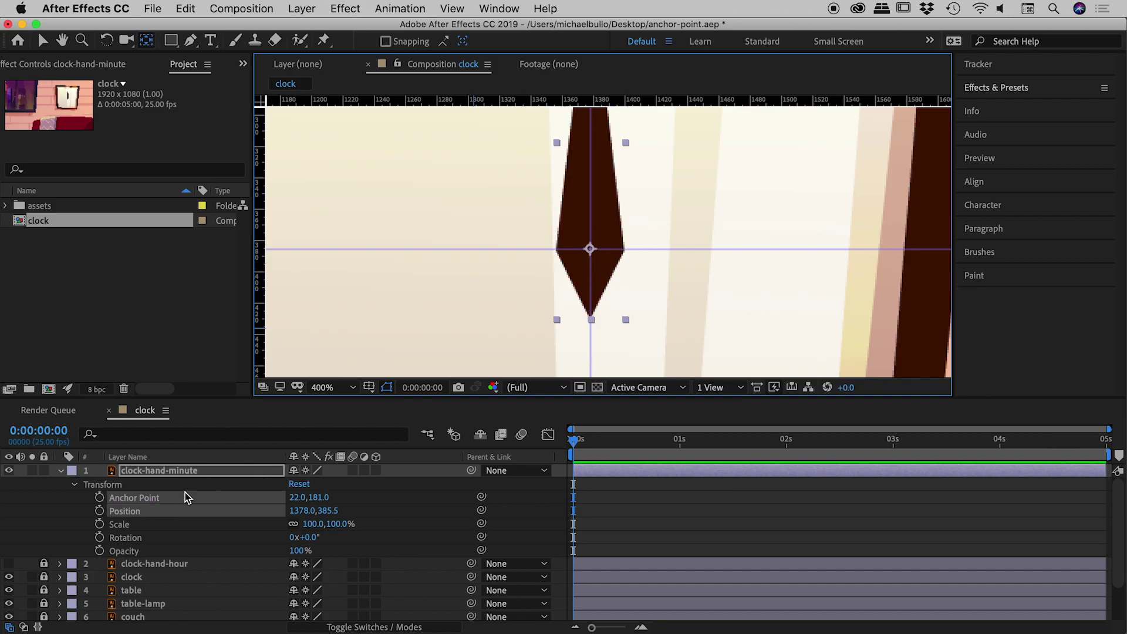
- Scrub the minute hand's Rotation to 0x-39.0° and collapse its Transform properties
{"action": "left_click", "coordinate": [126, 538]}
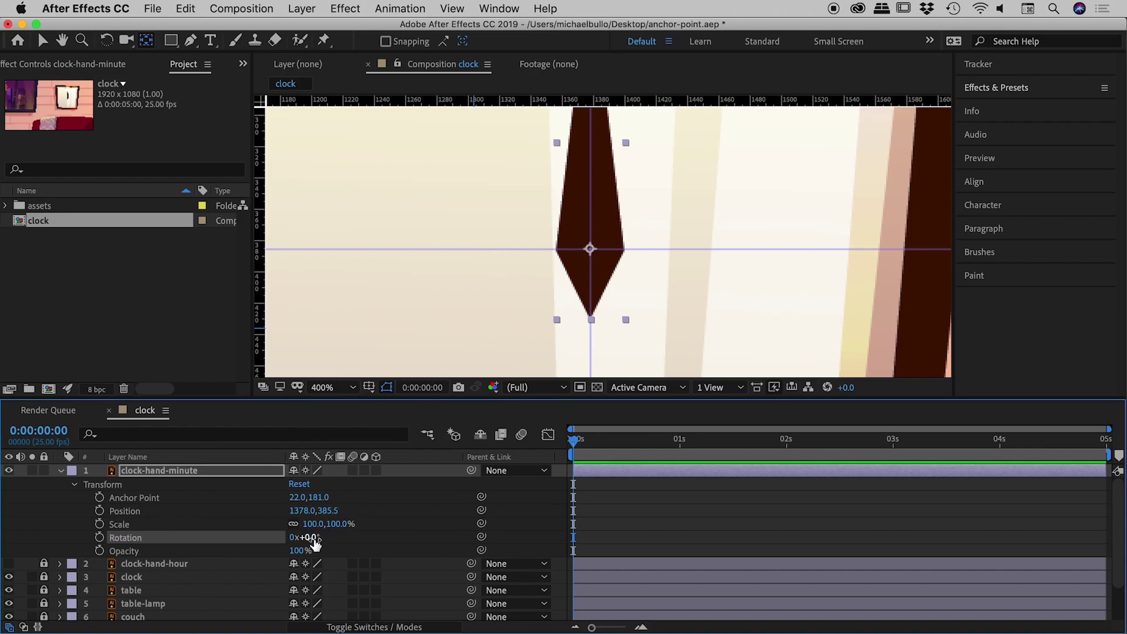
{"action": "left_click_drag", "start_coordinate": [315, 543], "coordinate": [279, 537]}
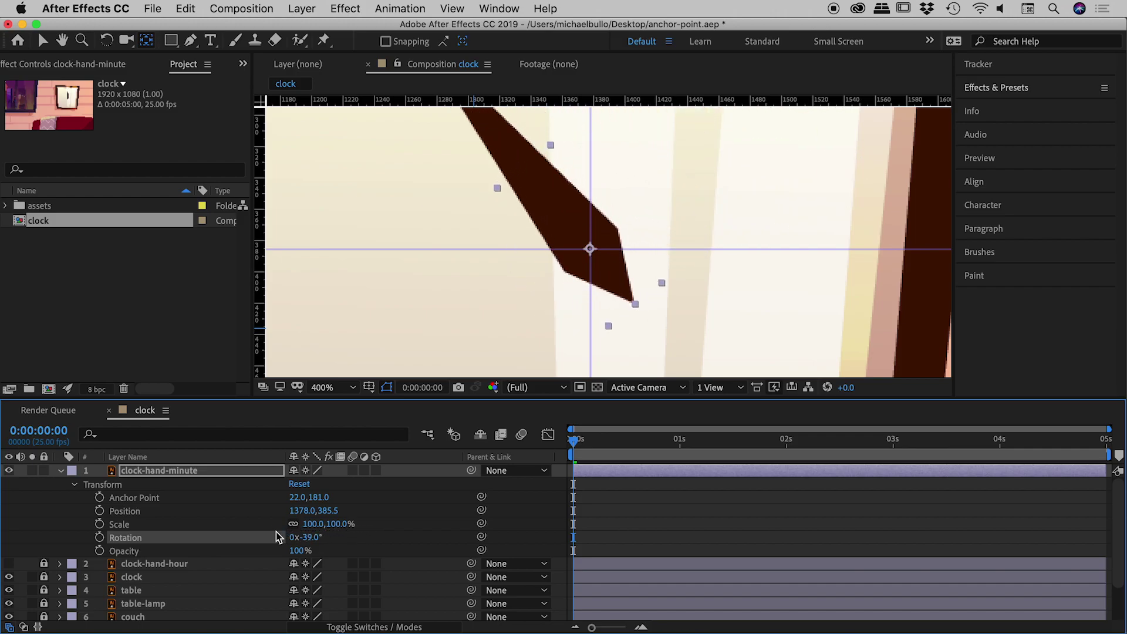
{"action": "left_click", "coordinate": [60, 470]}
- Show and unlock clock-hand-hour, move its anchor point to the guide crossing, and zoom out
{"action": "key", "text": "F2"}
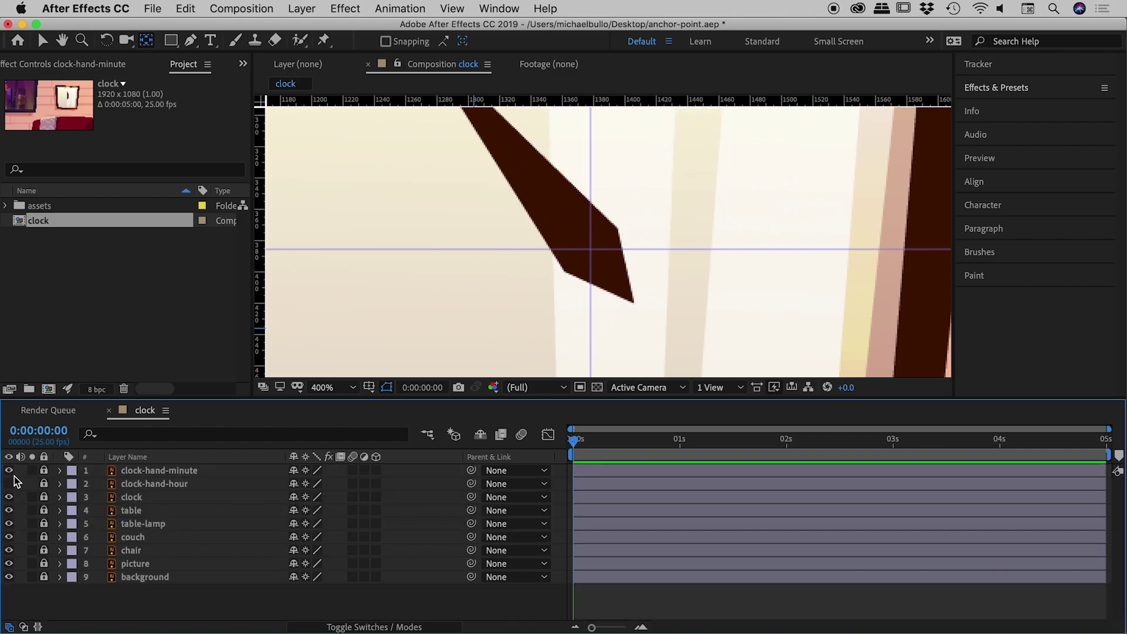
{"action": "left_click", "coordinate": [9, 471]}
{"action": "left_click", "coordinate": [9, 483]}
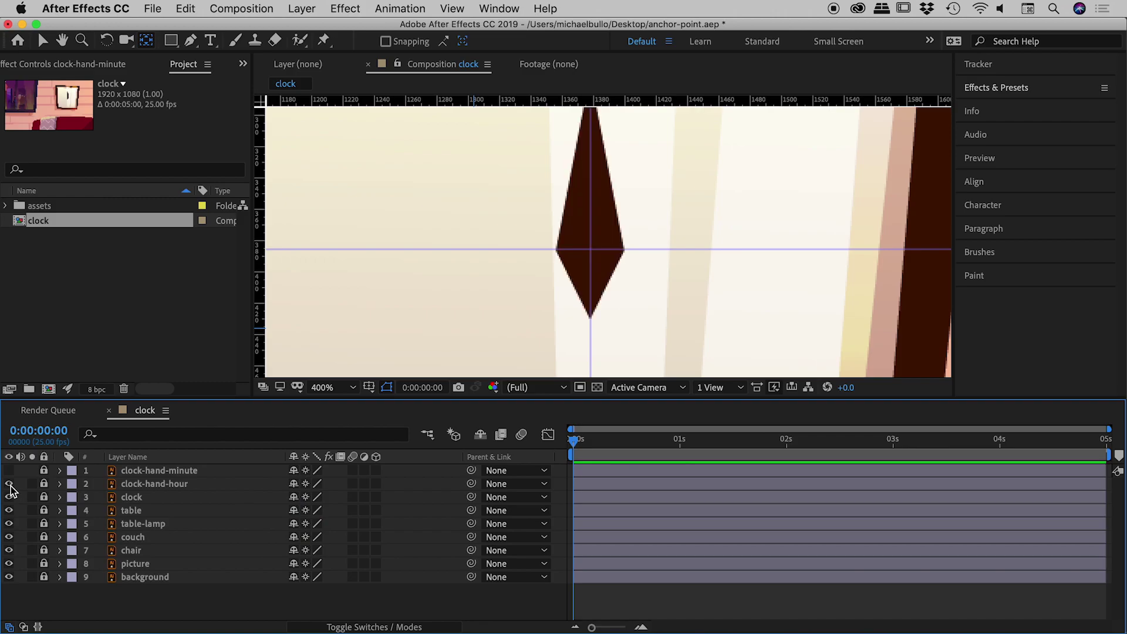
{"action": "left_click", "coordinate": [44, 484]}
{"action": "left_click", "coordinate": [175, 485]}
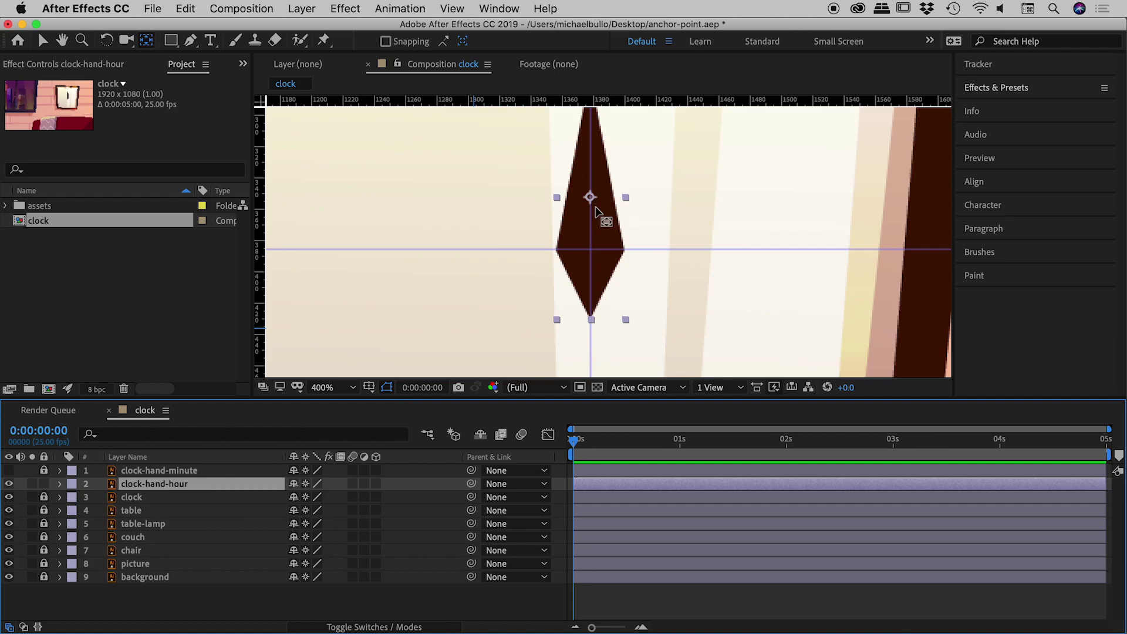
{"action": "left_click_drag", "start_coordinate": [591, 199], "coordinate": [592, 250]}
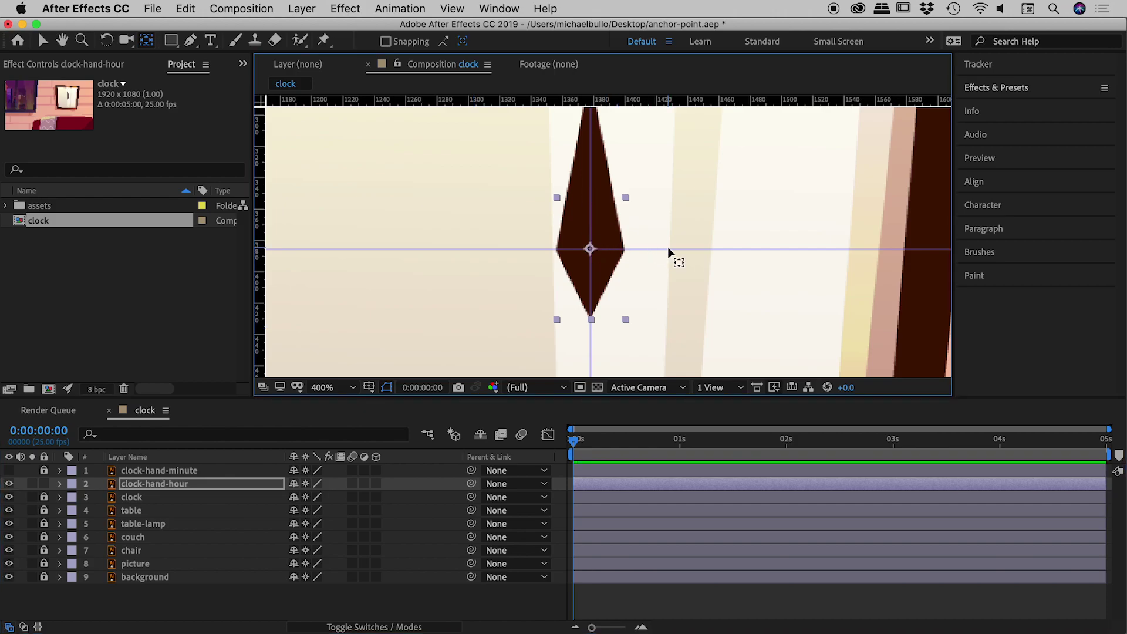
{"action": "key", "text": "comma"}
{"action": "key", "text": "comma"}
{"action": "key", "text": "comma"}
{"action": "key", "text": "comma"}
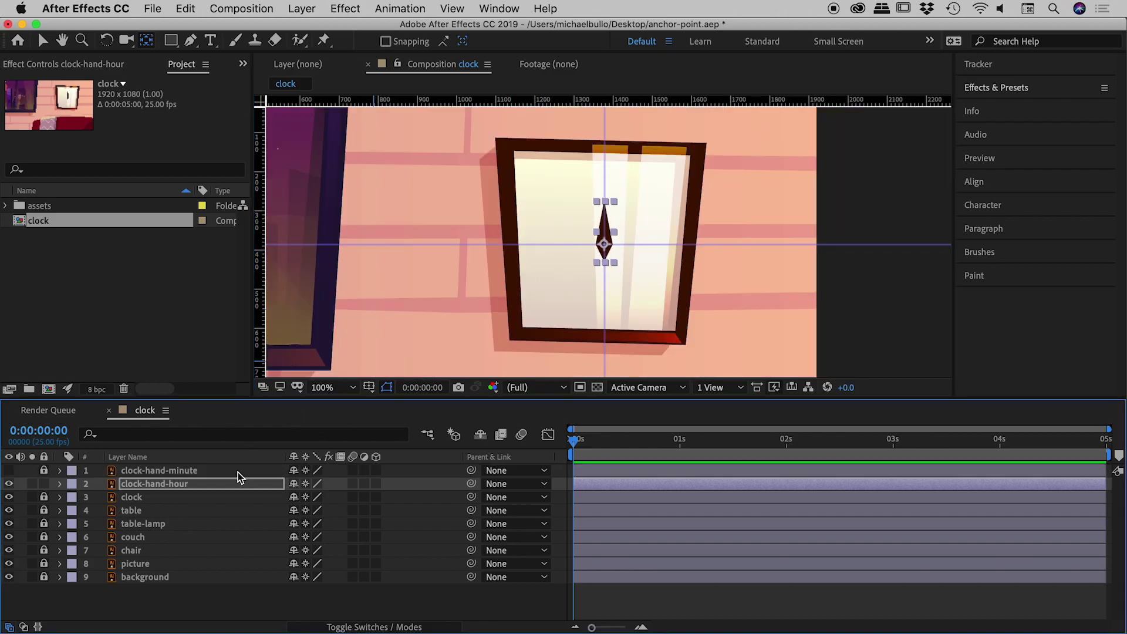
- Show both hands' Rotation, setting the minute hand to +41° and the hour hand to -41°
{"action": "left_click", "coordinate": [9, 470]}
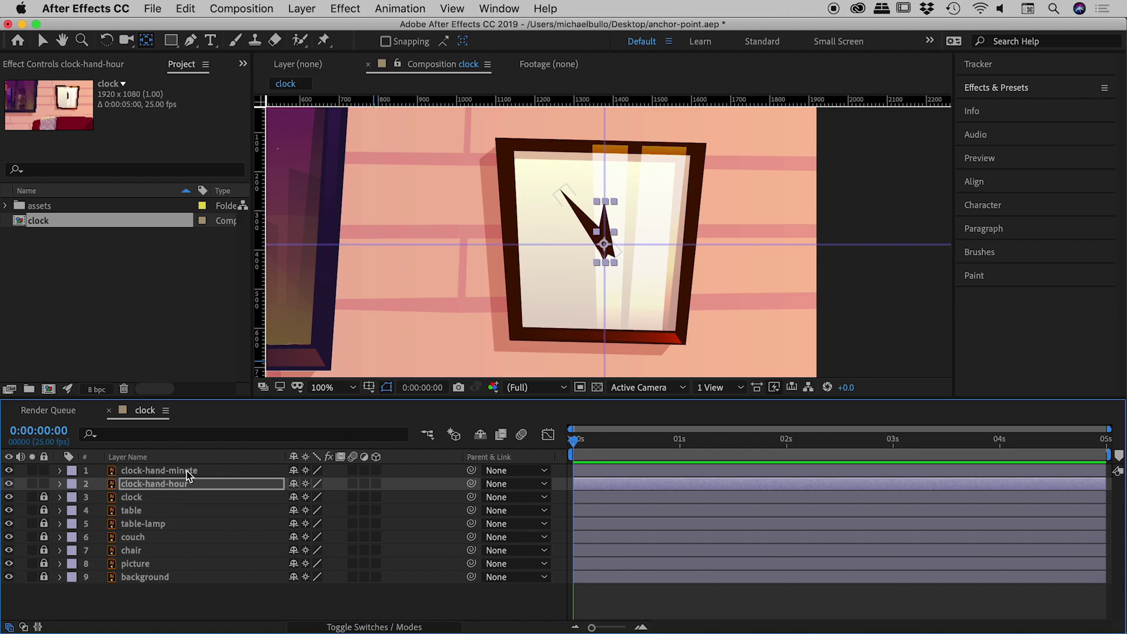
{"action": "left_click", "coordinate": [222, 474], "text": "shift"}
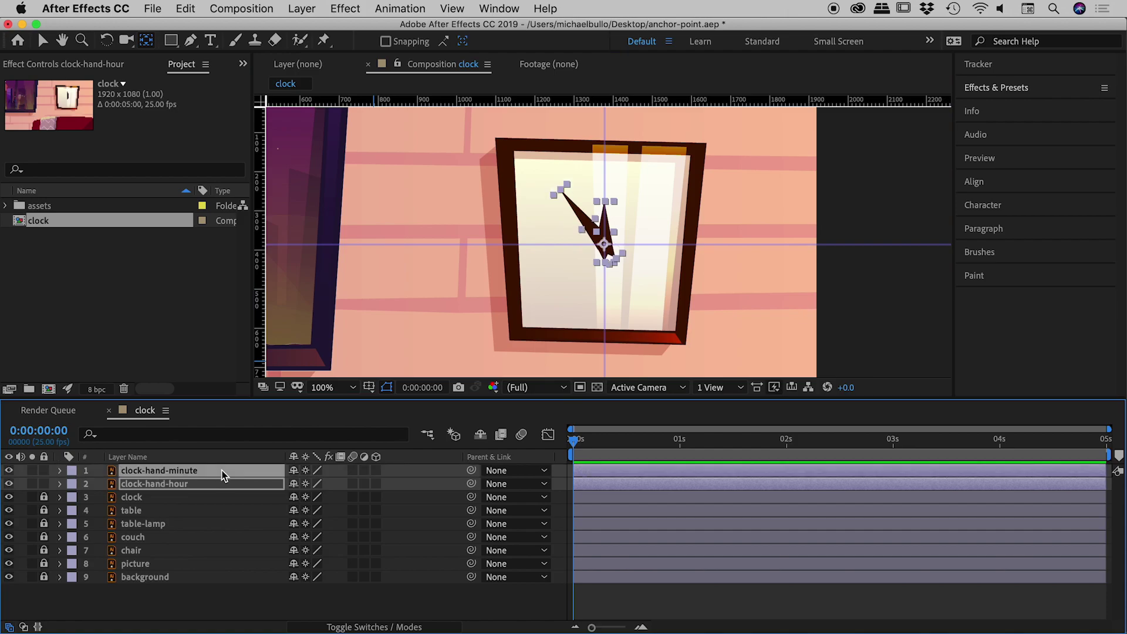
{"action": "key", "text": "r"}
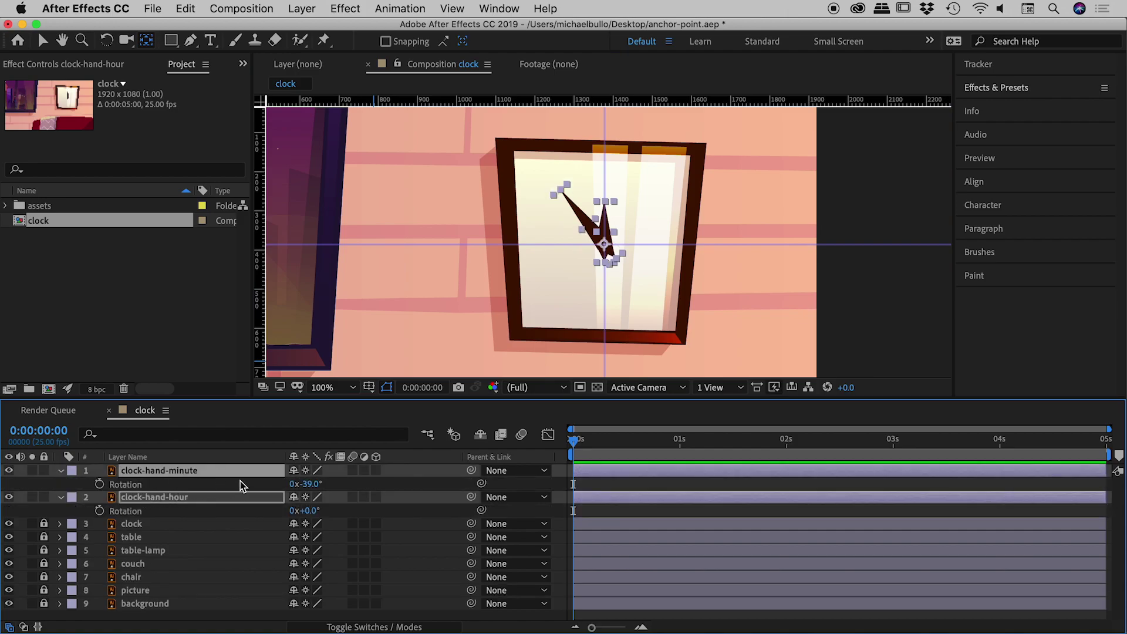
{"action": "left_click", "coordinate": [427, 330]}
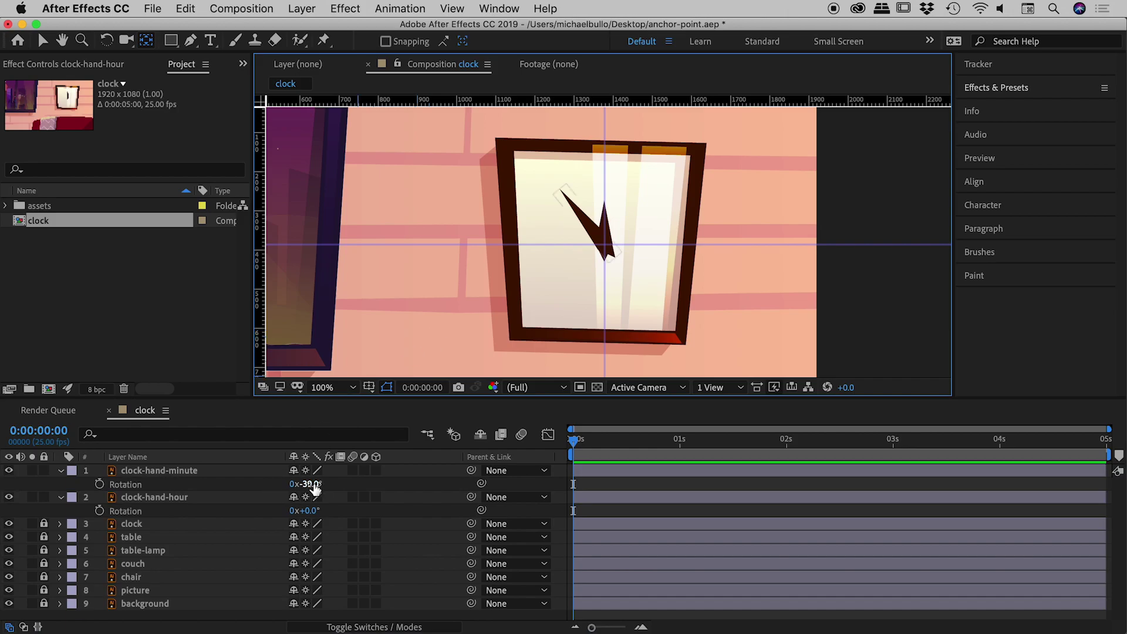
{"action": "left_click_drag", "start_coordinate": [315, 488], "coordinate": [377, 490]}
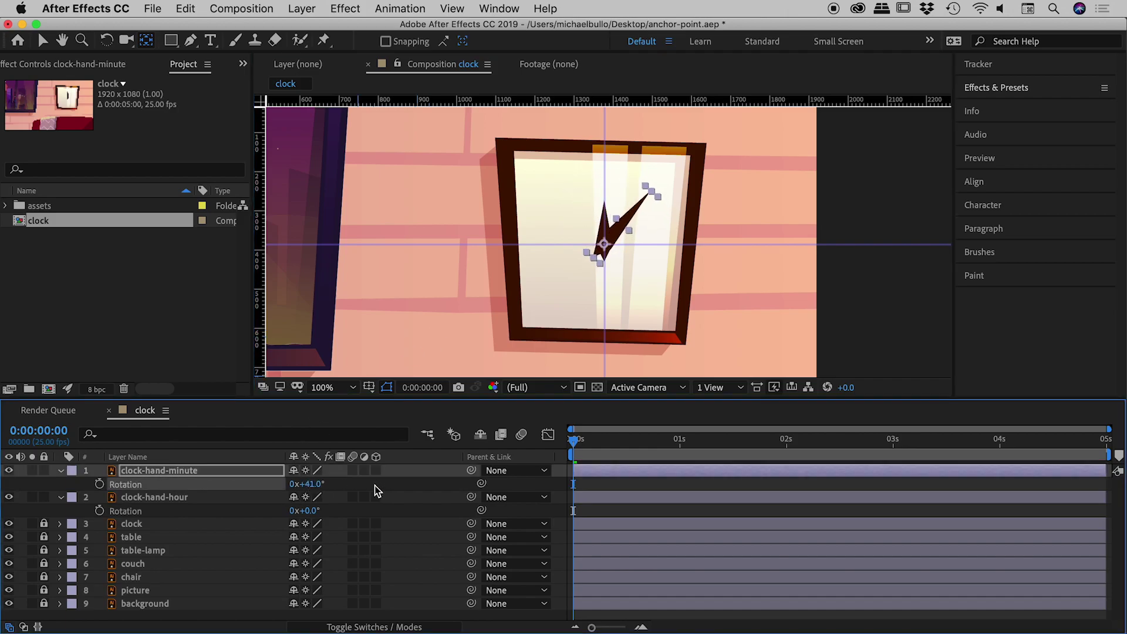
{"action": "left_click_drag", "start_coordinate": [305, 510], "coordinate": [276, 509]}
{"action": "left_click", "coordinate": [43, 40]}
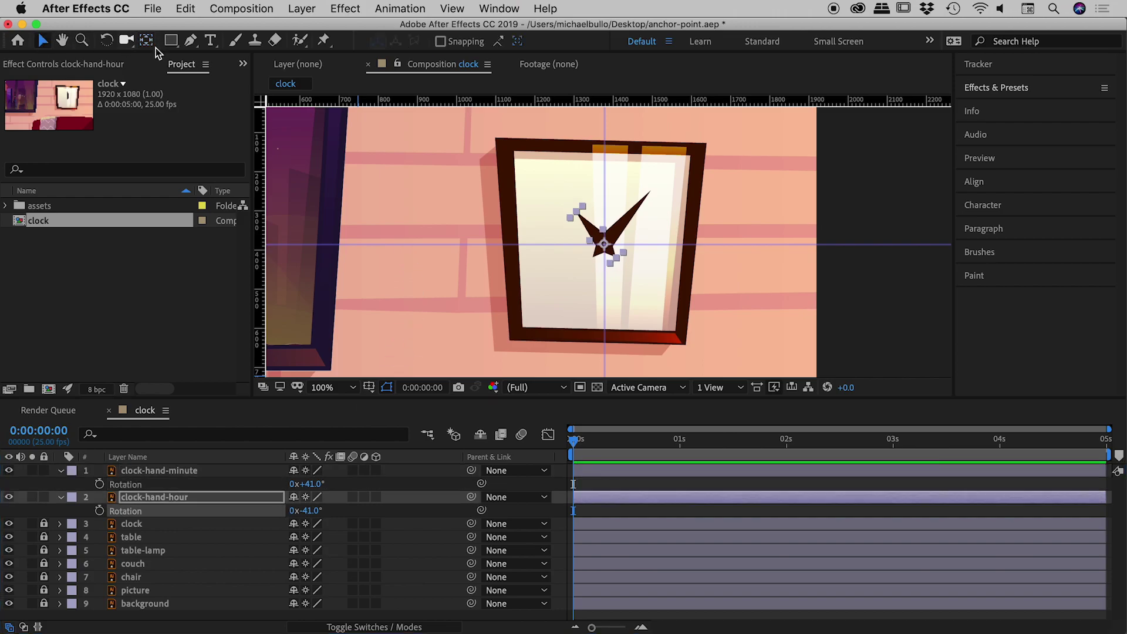
{"action": "left_click", "coordinate": [378, 137]}
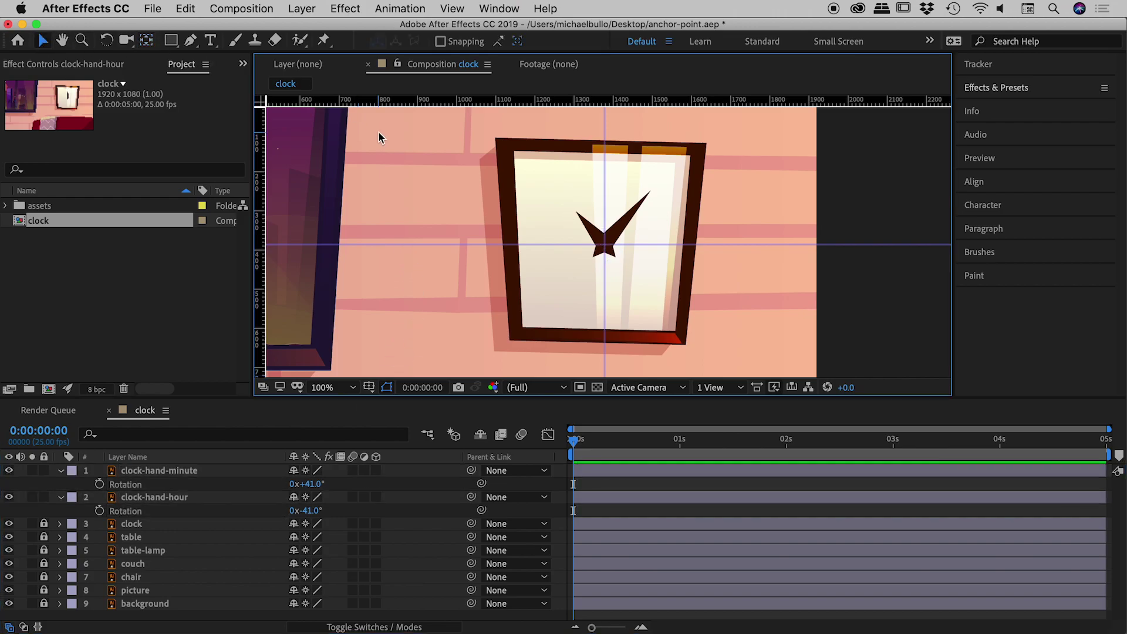